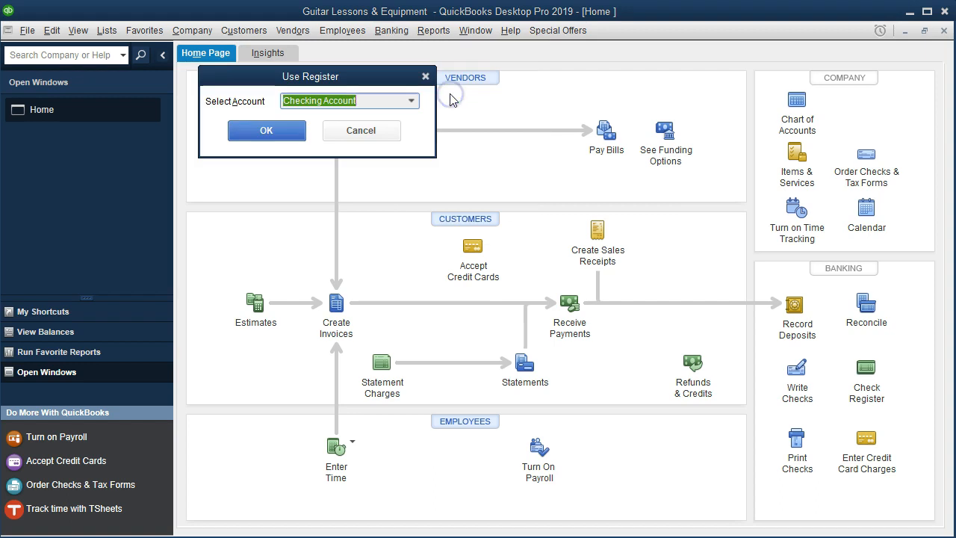
Step: Open the Checking Account register, then switch to Bank Stmt March.pdf in Acrobat Reader and find the checks not yet highlighted
left_click(295, 133)
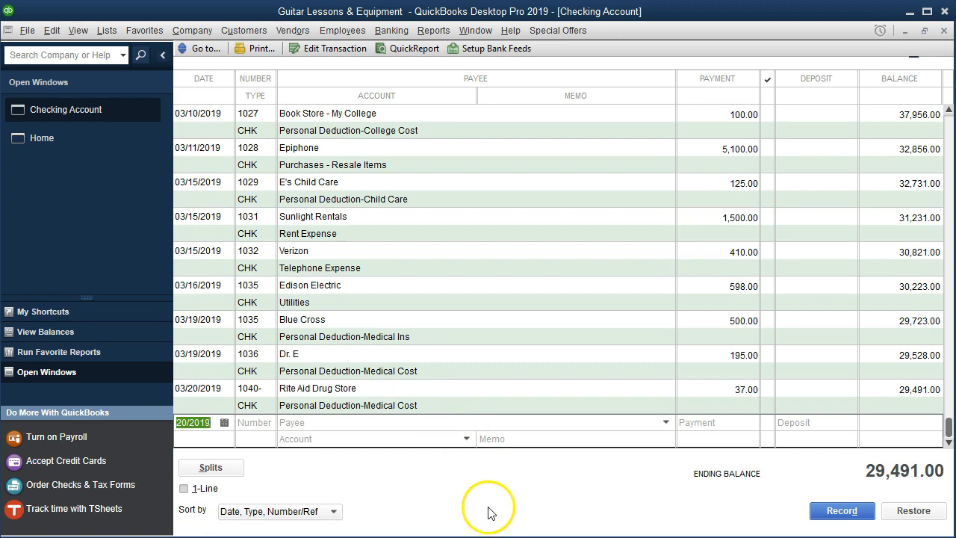
left_click(448, 536)
scroll(424, 419, "up", 6)
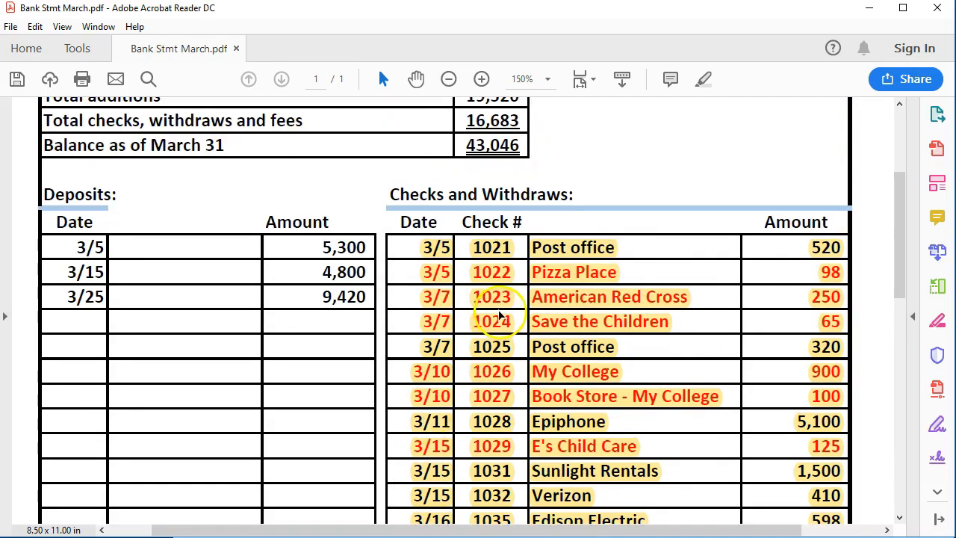
scroll(501, 303, "down", 4)
scroll(501, 318, "down", 3)
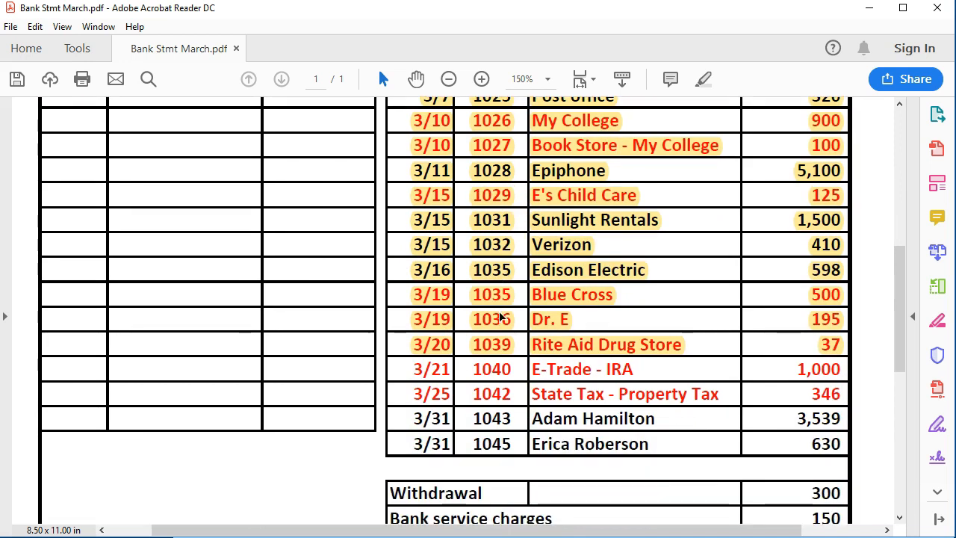
Step: Examine the unhighlighted statement checks 1040 to 1045, comparing the red personal payments with the black business ones, and return to QuickBooks
left_click(636, 369)
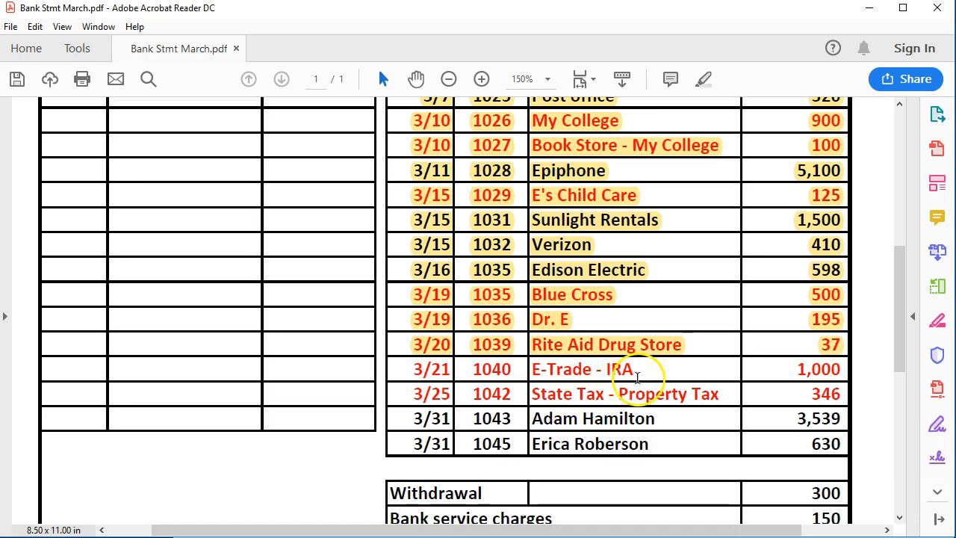
left_click(664, 419)
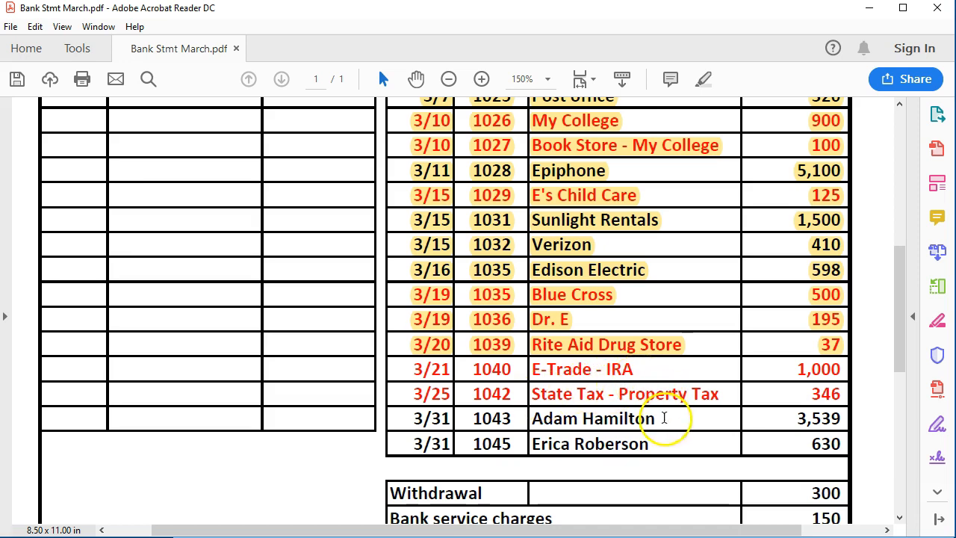
left_click(660, 448)
left_click(647, 399)
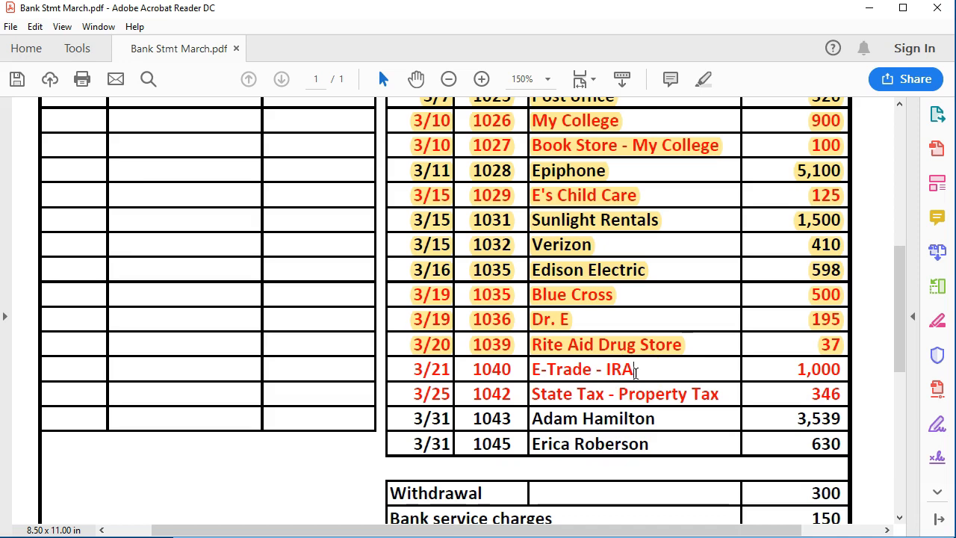
left_click(638, 375)
left_click(667, 423)
left_click(640, 373)
left_click(654, 435)
left_click(655, 423)
left_click(640, 479)
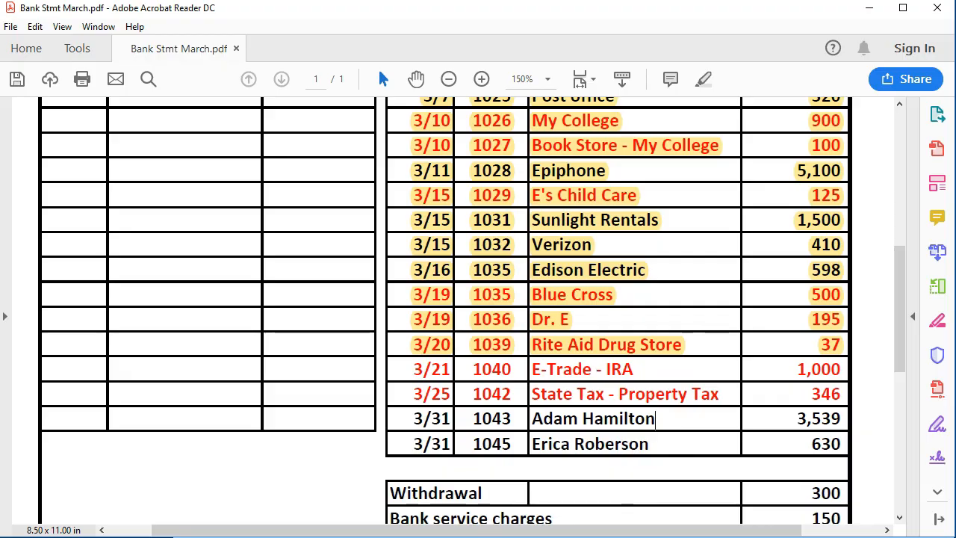
Step: Start a new check in the register's blank row, dated 03/31/2019 and numbered 1043
left_click(215, 430)
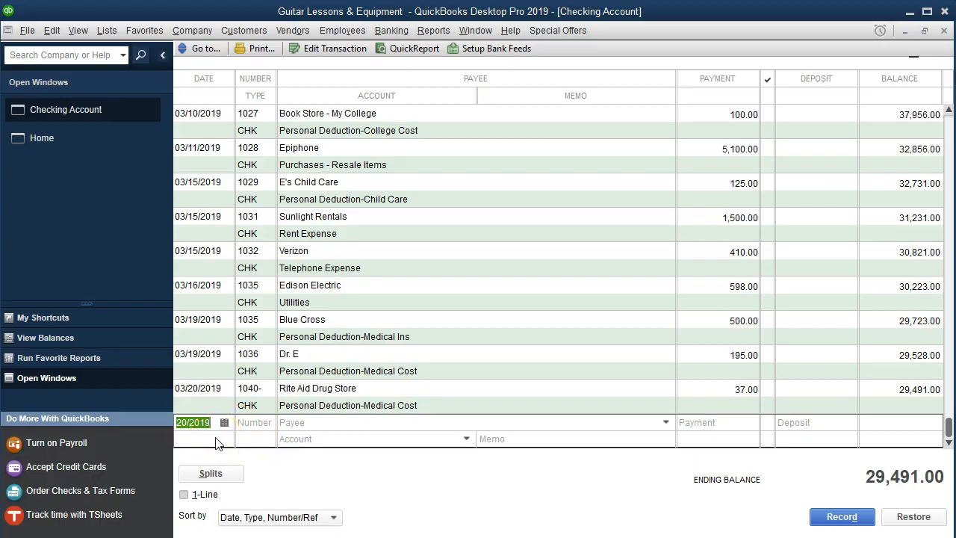
key("plus")
key("plus")
key("plus")
key("plus")
key("plus")
key("plus")
key("plus")
key("plus")
key("Tab")
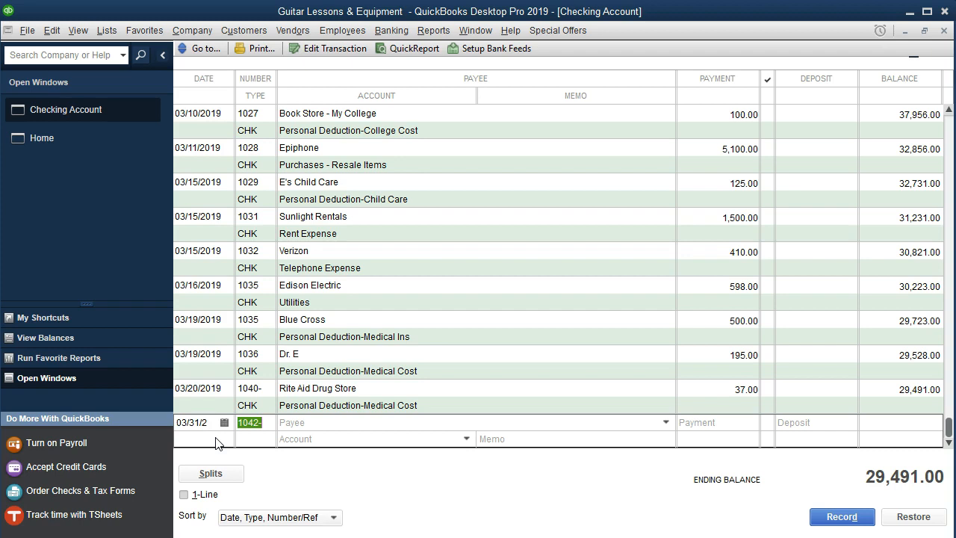
left_click(257, 432)
key("BackSpace")
key("Tab")
Step: Enter the payee's name for check 1043 and a payment of 3,539.00
type("Ad")
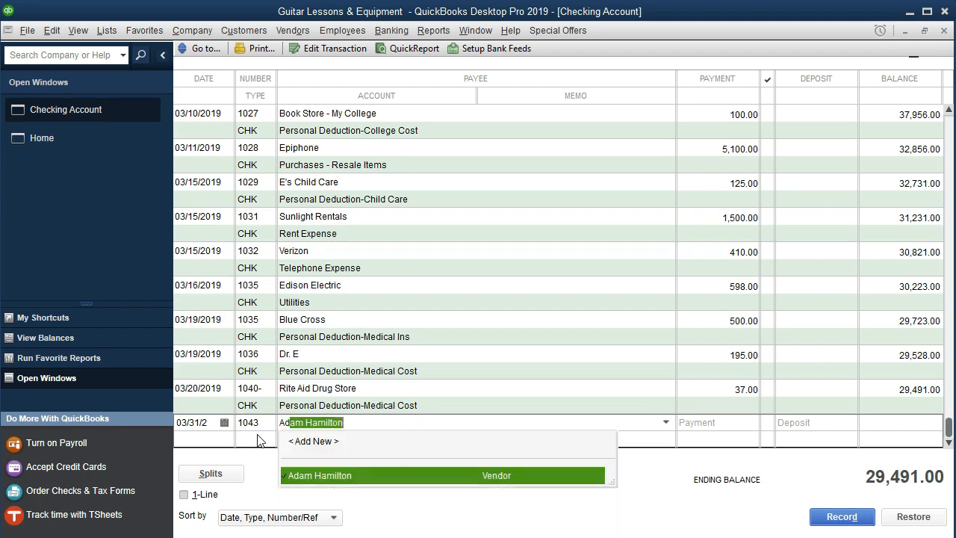
left_click(293, 430)
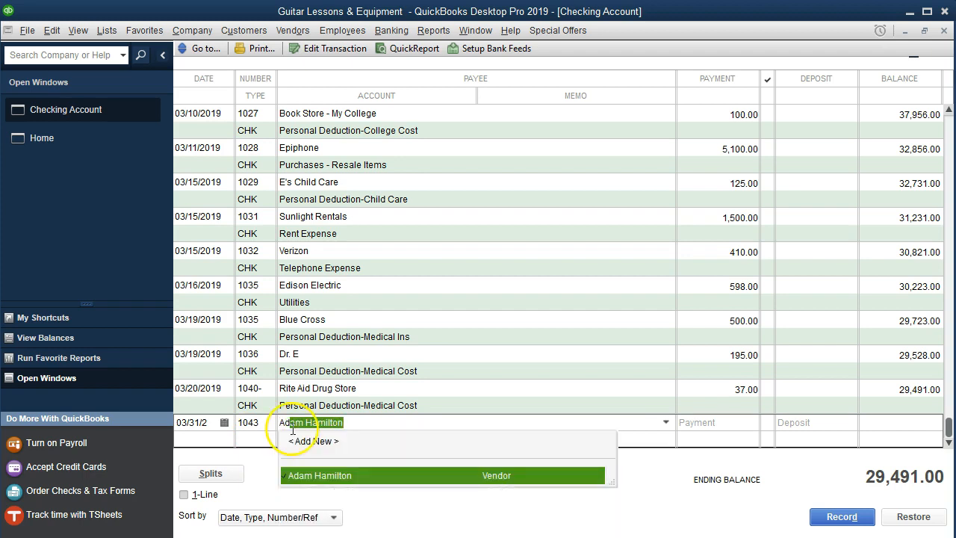
key("Tab")
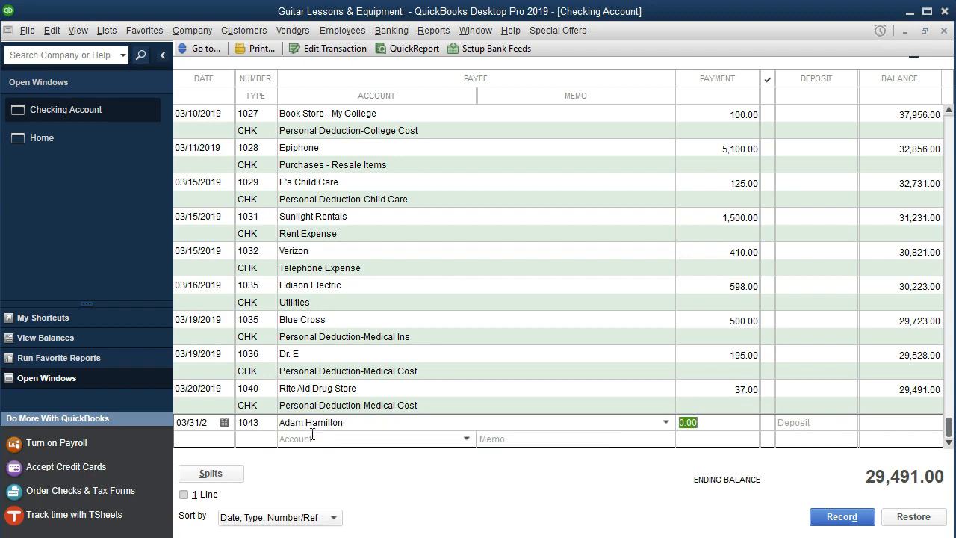
type("3539")
key("Tab")
Step: Assign check 1043 to the Payroll Expenses account and record the transaction
left_click(331, 441)
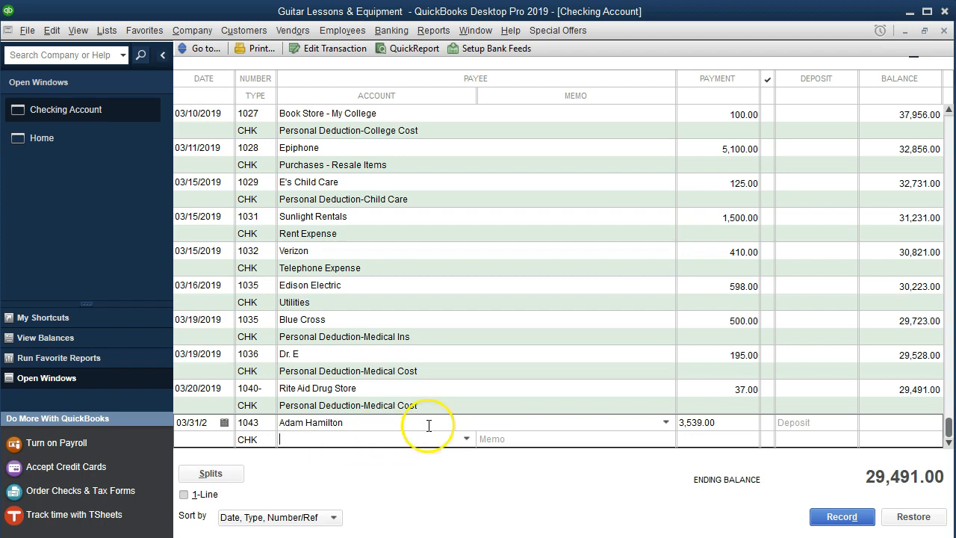
left_click(466, 439)
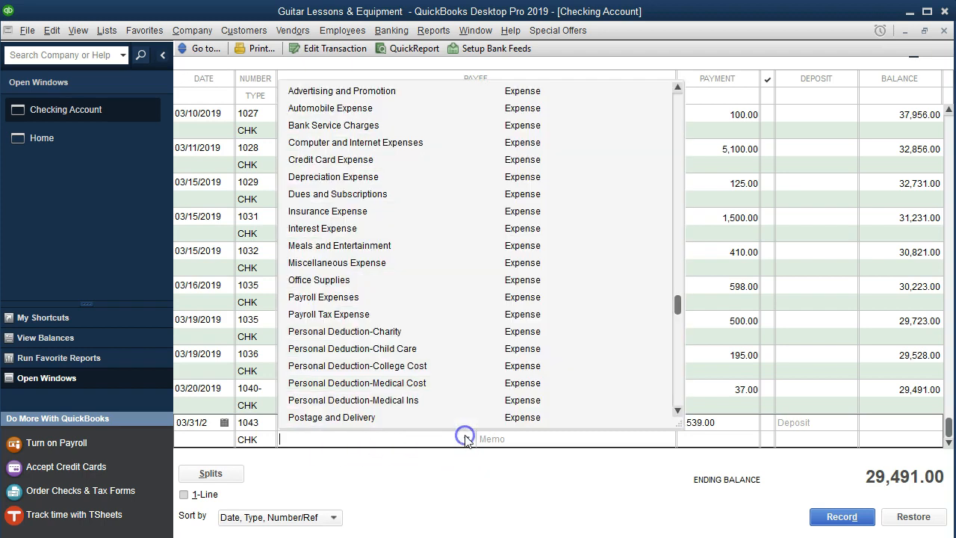
left_click(356, 297)
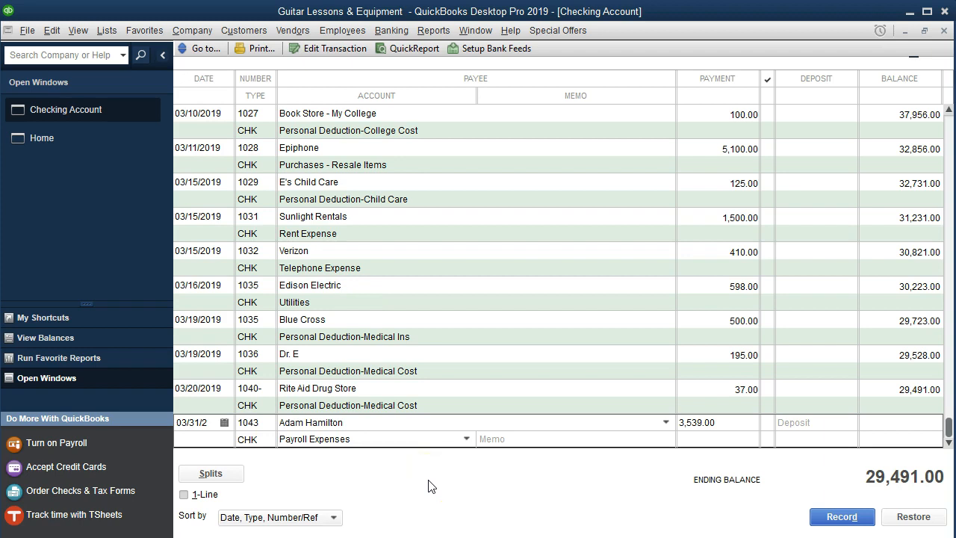
key("Tab")
key("Return")
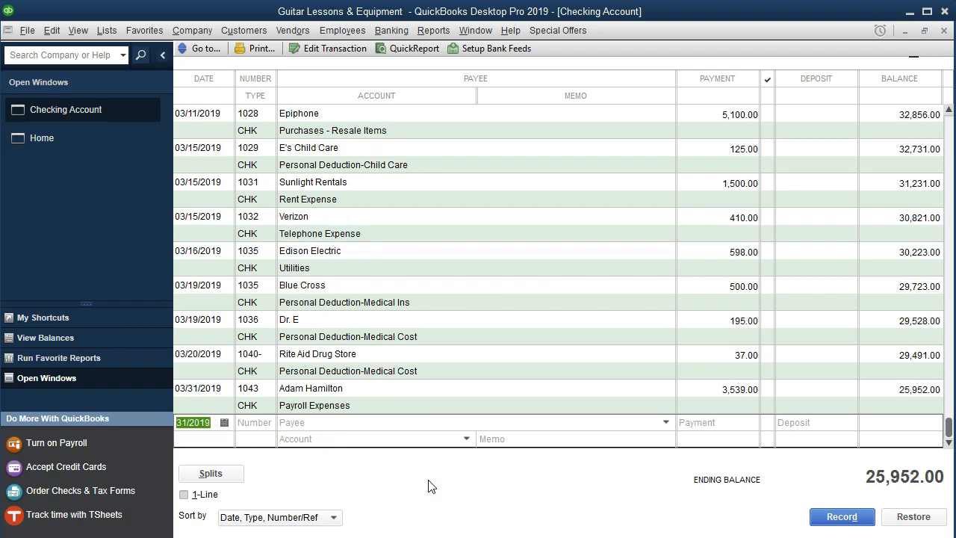
Step: Switch to the bank statement PDF and highlight the full row of check 1043 as entered
key("alt+Tab")
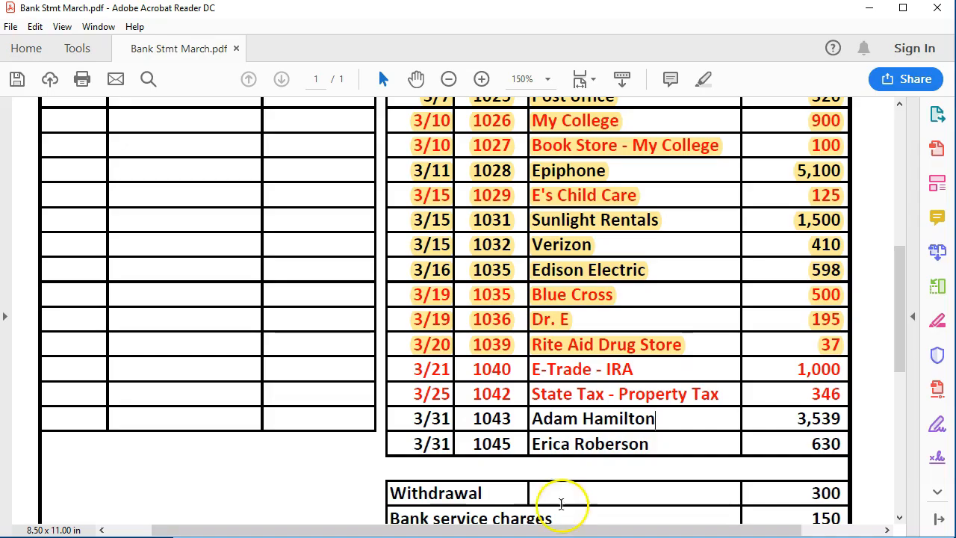
left_click_drag(413, 417, 838, 416)
right_click(838, 416)
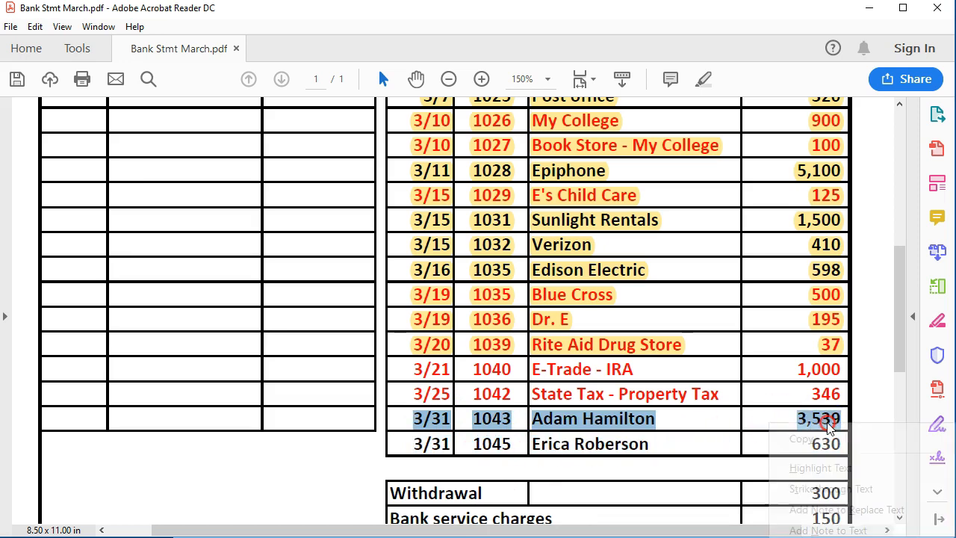
left_click(824, 464)
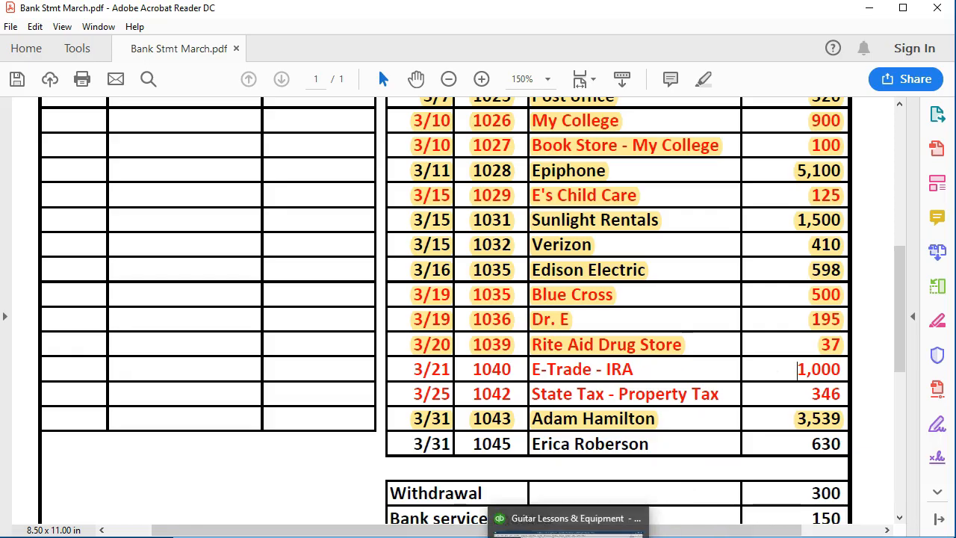
Step: Switch to QuickBooks and start a new check dated 03/21/2019 and numbered 1040
left_click(523, 527)
key("minus")
key("minus")
key("minus")
key("minus")
key("minus")
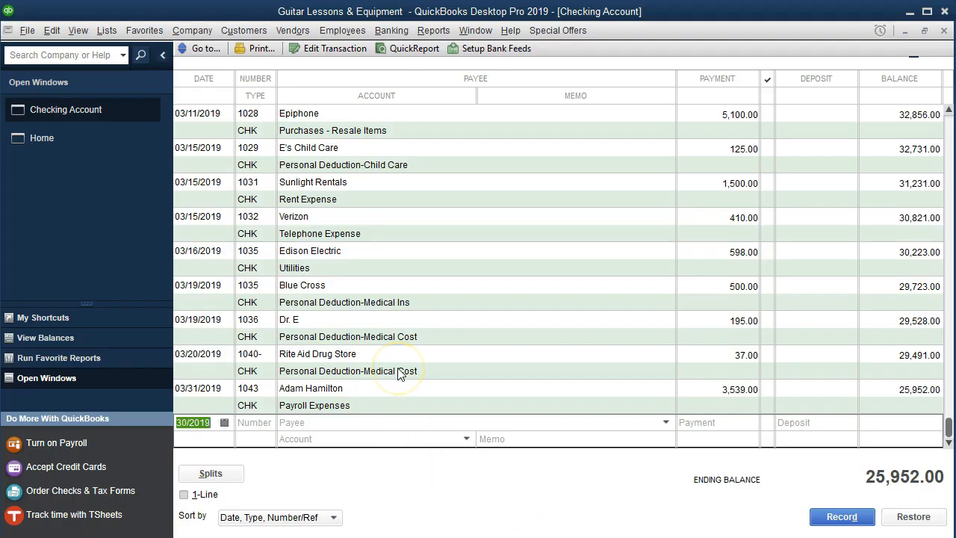
key("minus")
key("minus")
key("Tab")
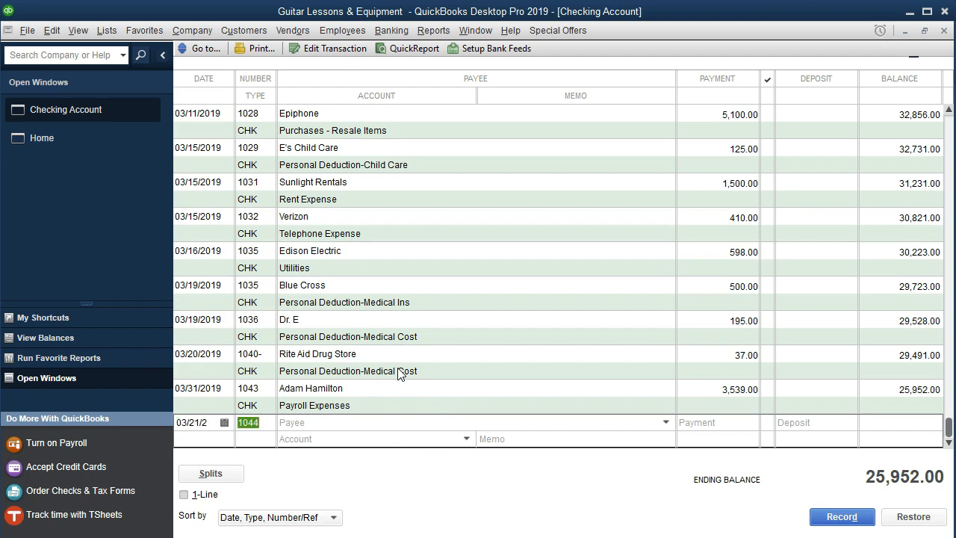
key("minus")
key("minus")
key("minus")
key("Tab")
Step: Enter E-Trade - IRA as the payee of check 1040 and quick-add it as a vendor
type("E")
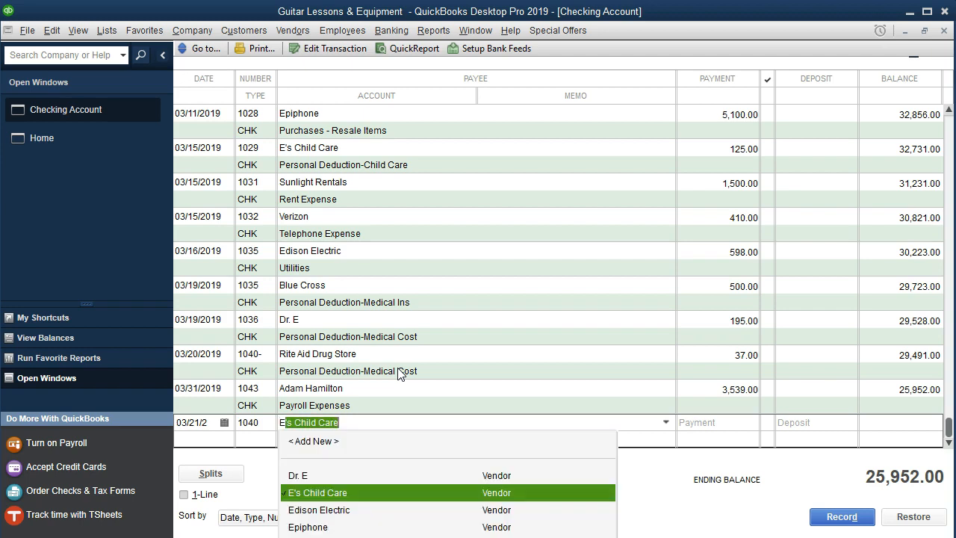
type("-")
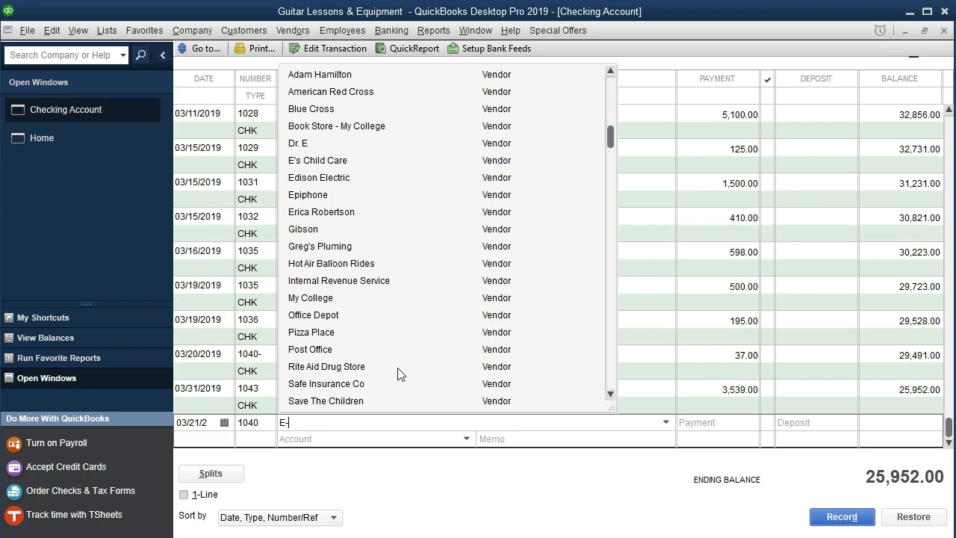
type("Trade - IRA")
key("Tab")
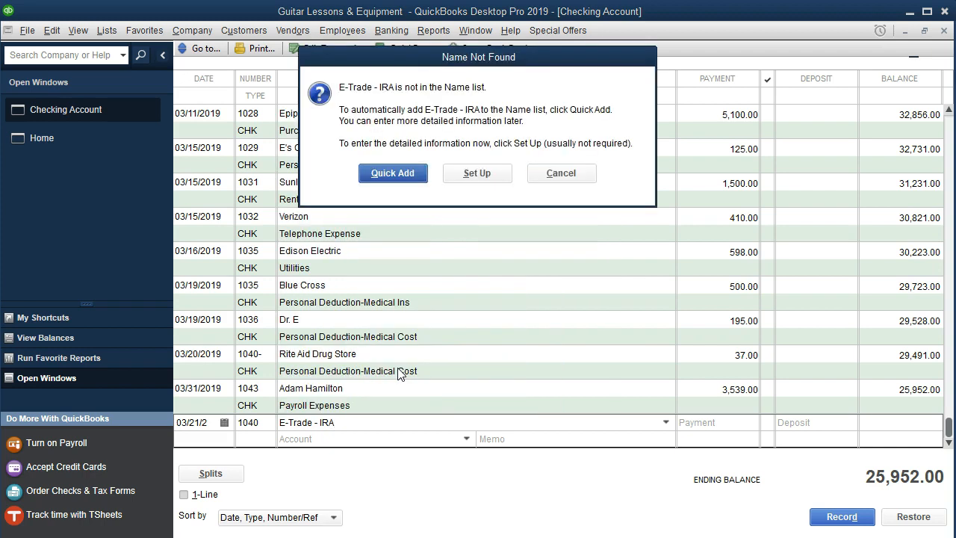
left_click(378, 174)
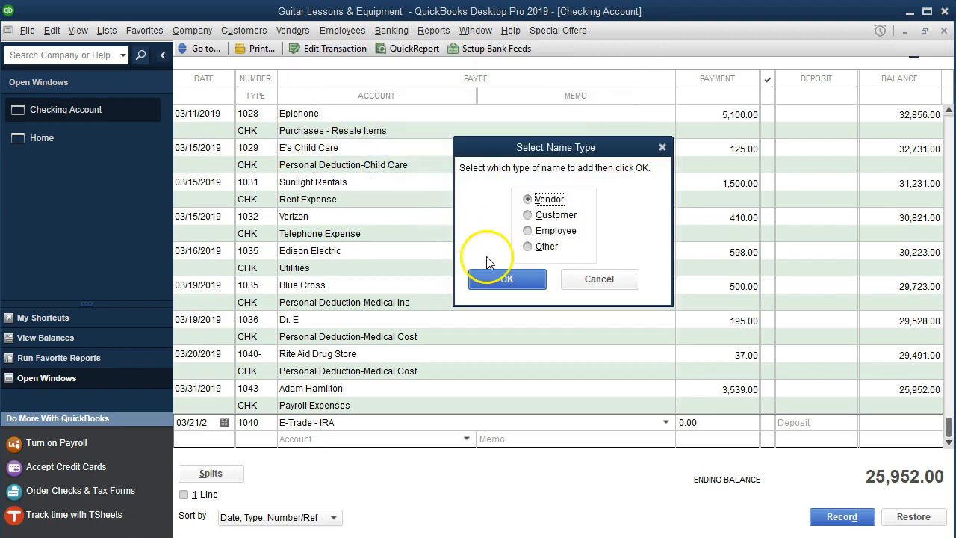
left_click(495, 278)
Step: Set the payment to 1,000.00 and assign it to a newly set up expense account named Personal Deduction-IRA
type("1000")
key("Tab")
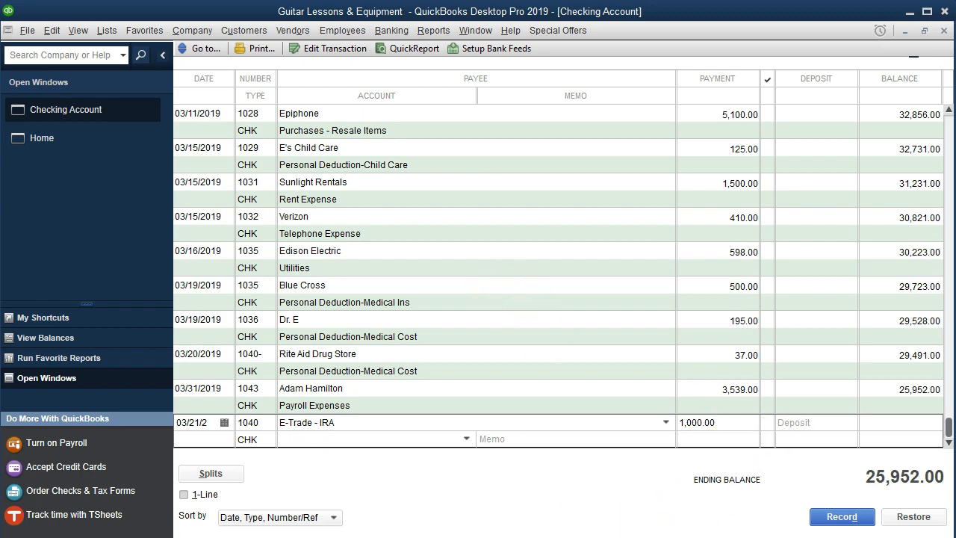
left_click(399, 439)
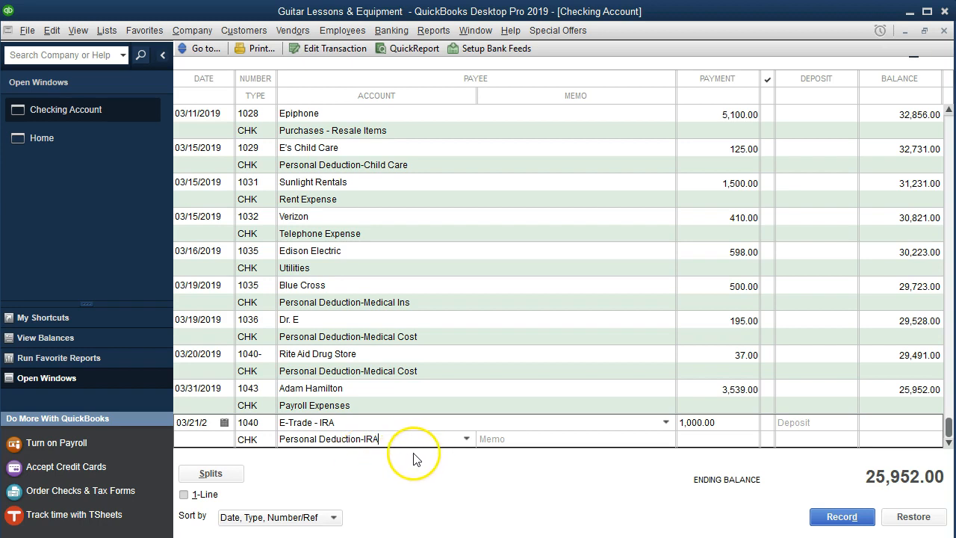
key("Tab")
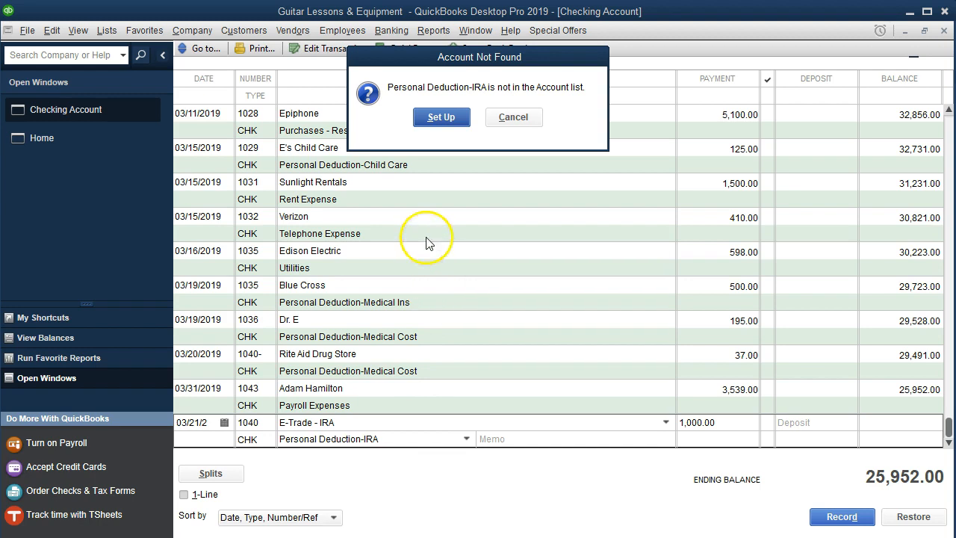
left_click(439, 118)
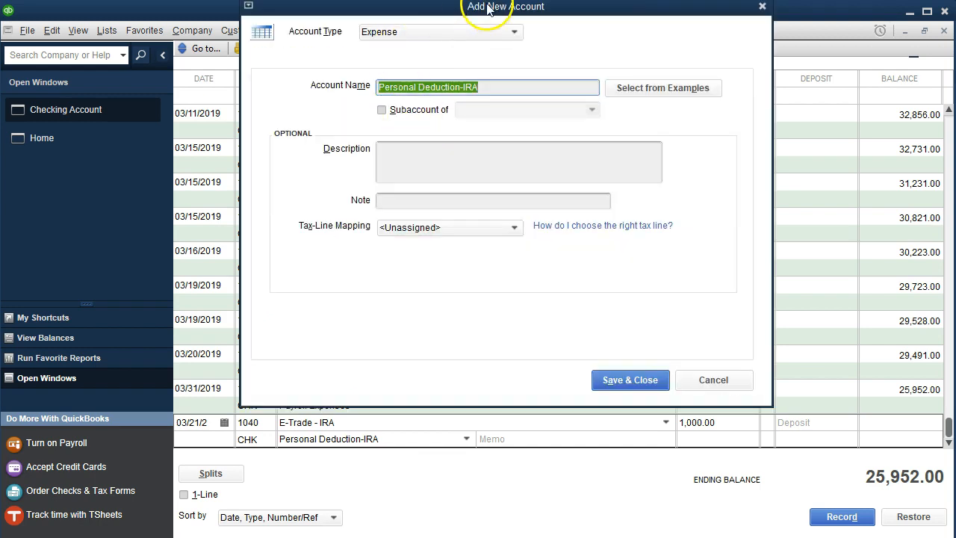
left_click(564, 11)
left_click_drag(564, 11, 562, 48)
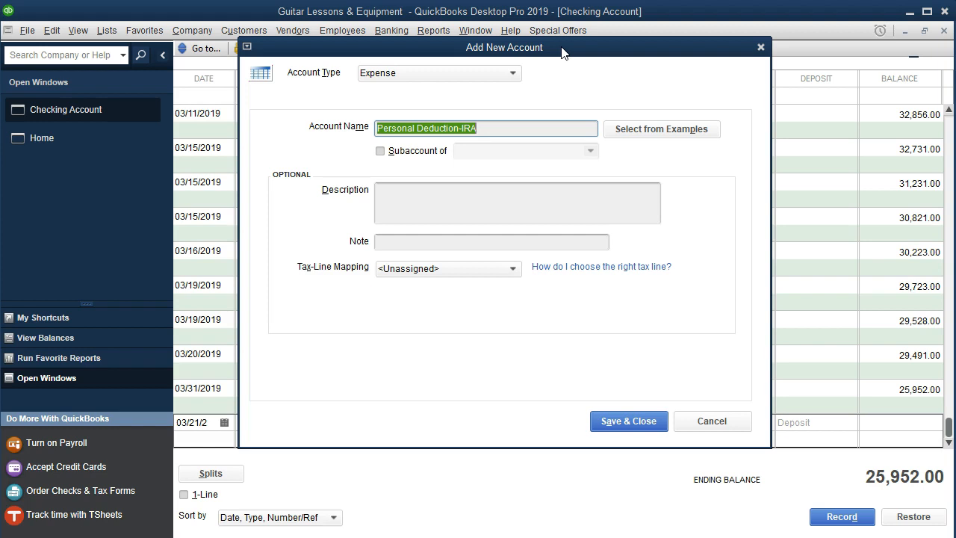
left_click(632, 421)
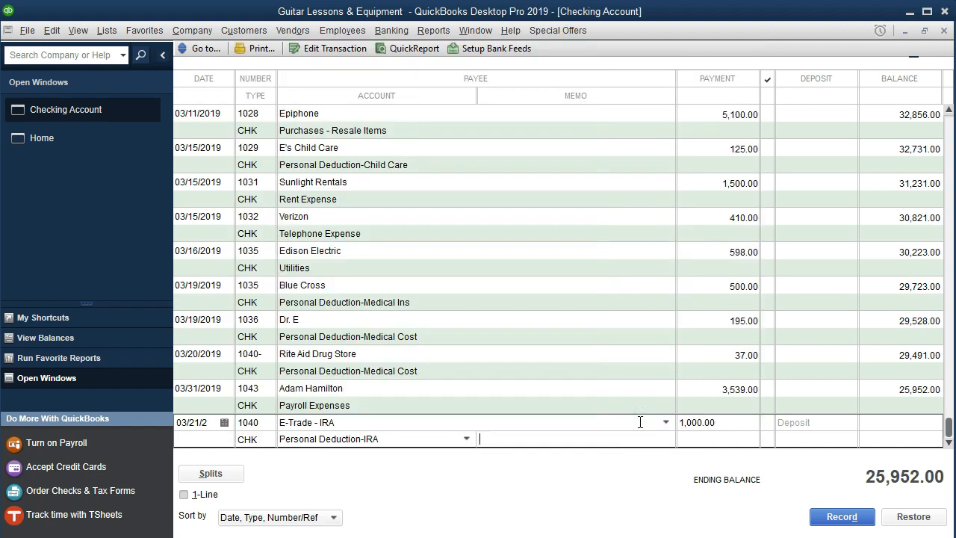
Step: Assign the class Tax Deduction-Personal to check 1040 in its split details and record the transaction
left_click(239, 475)
left_click(781, 377)
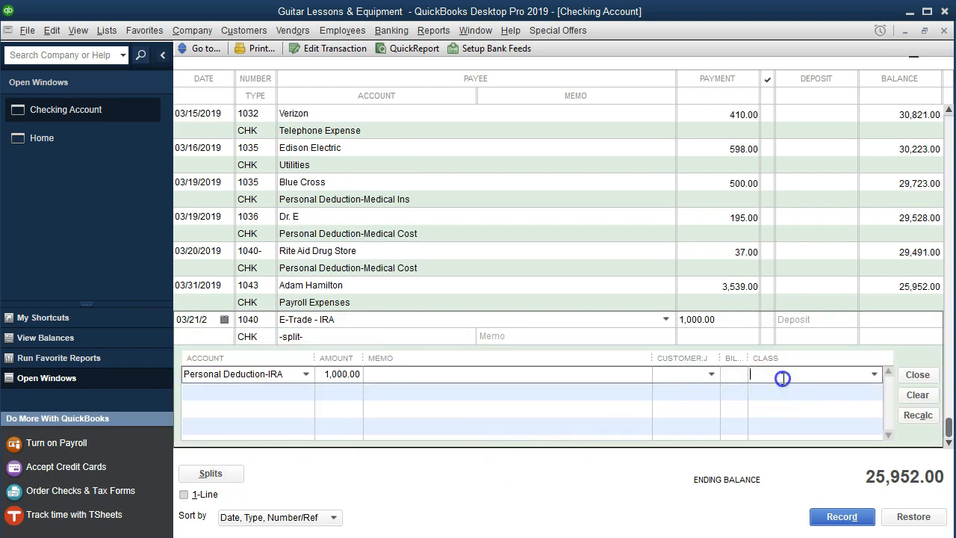
left_click(872, 375)
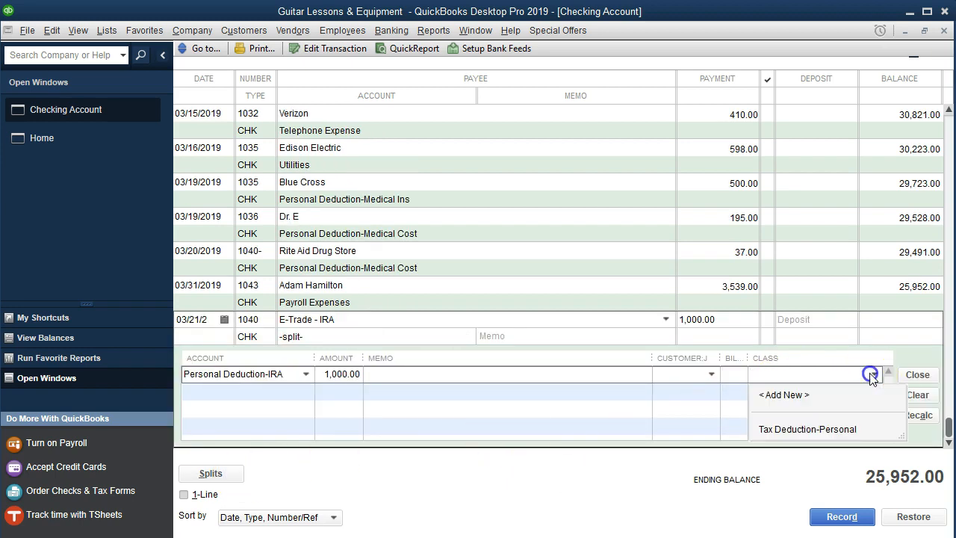
left_click(834, 430)
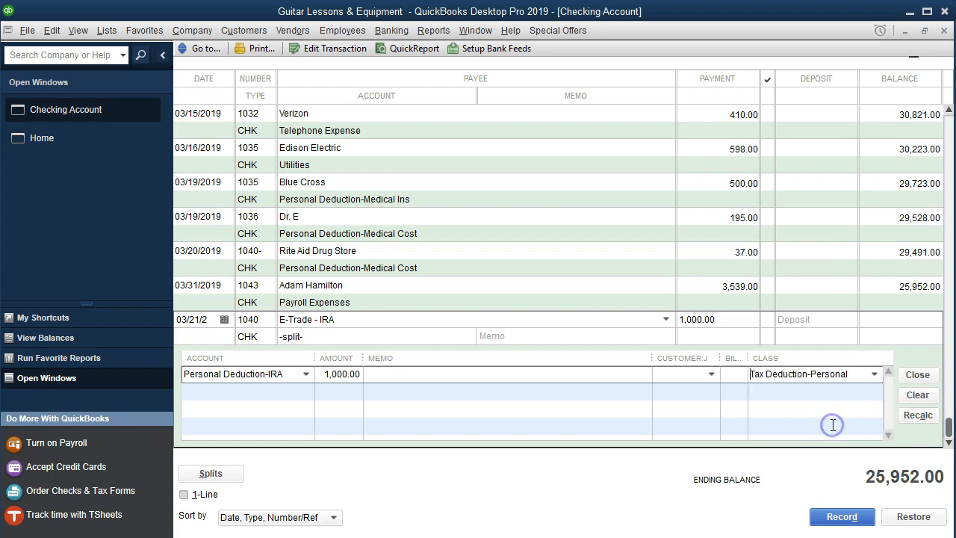
left_click(842, 518)
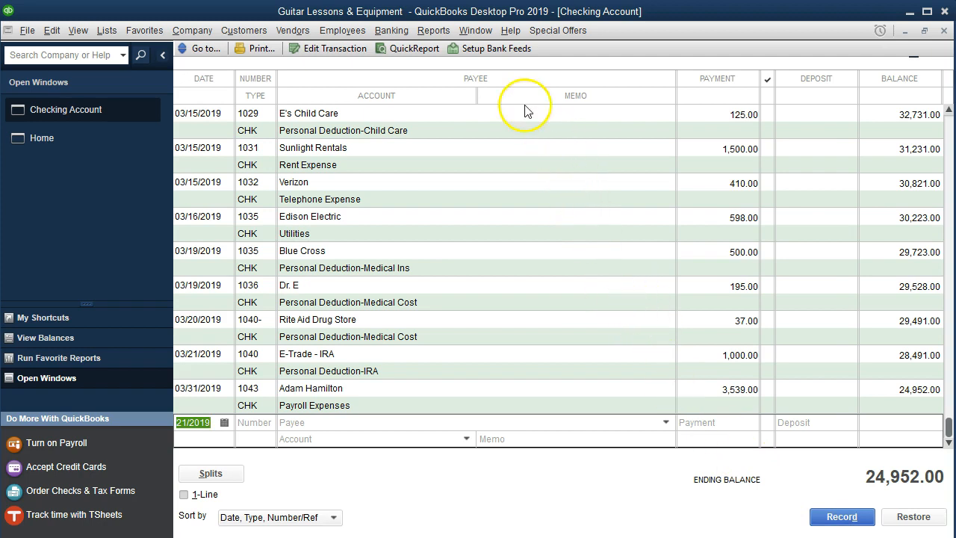
Step: Run the Profit & Loss by Class report for 01/01/2019 through 12/31/2019
left_click(433, 30)
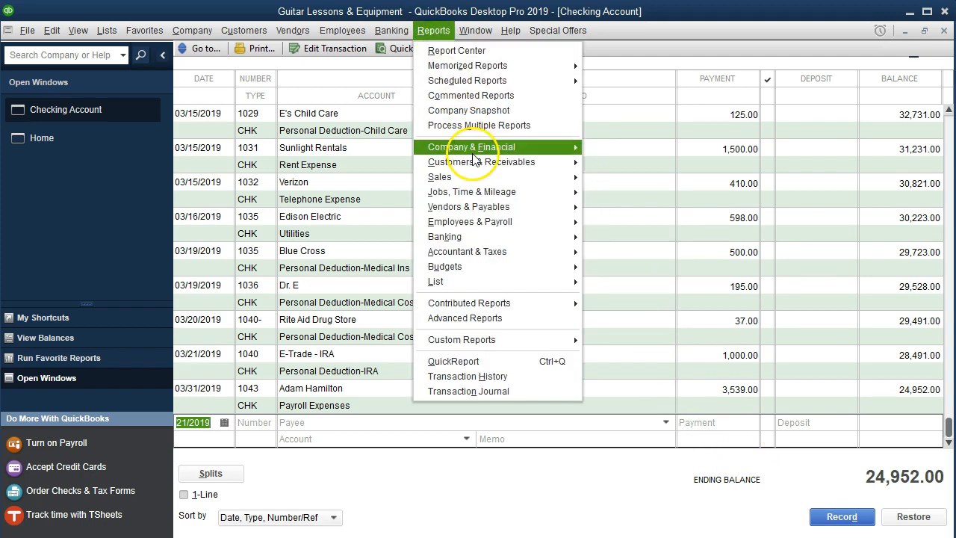
mouse_move(545, 147)
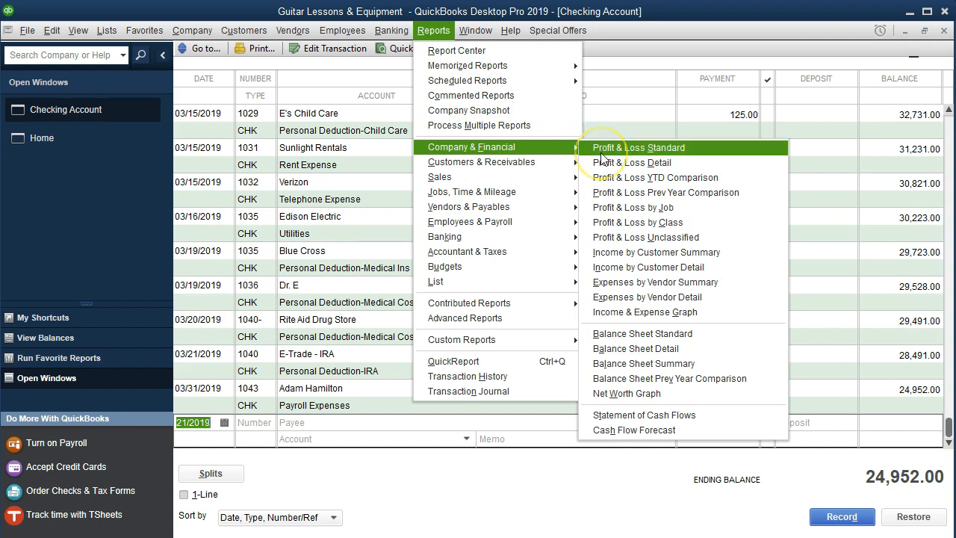
left_click(694, 225)
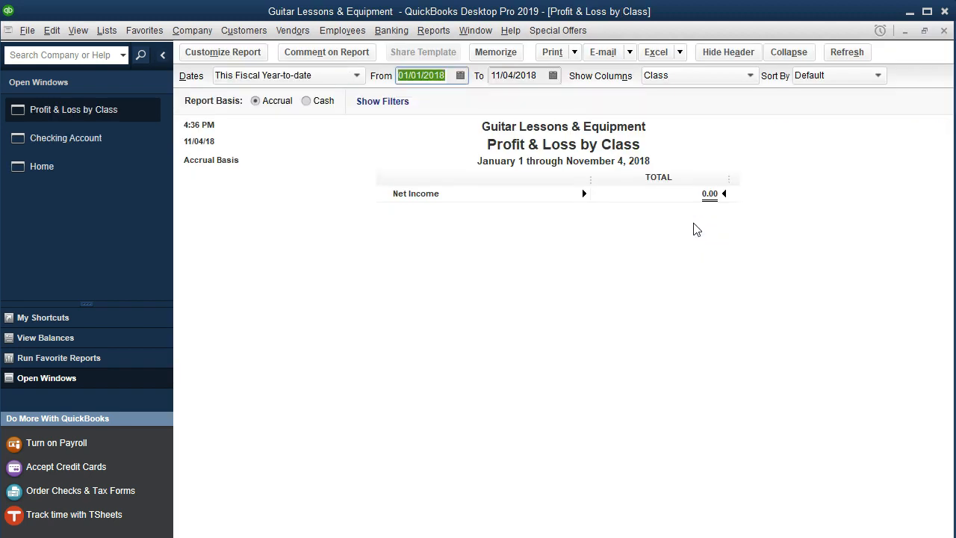
type("010119")
key("Tab")
type("12/31/2019")
key("Tab")
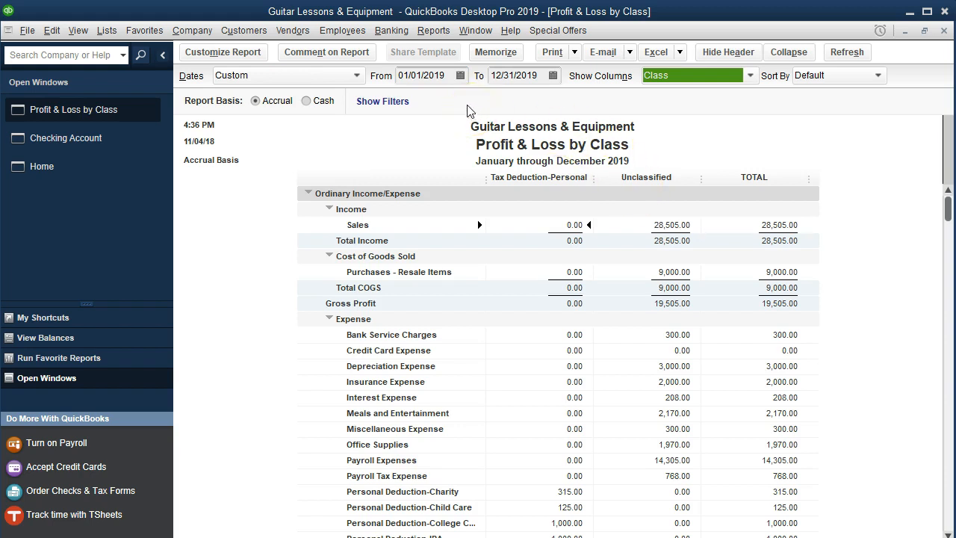
Step: Review the personal deduction lines in the report and open the transaction detail behind the Tax Deduction-Personal amount for Personal Deduction-IRA
scroll(510, 337, "down", 3)
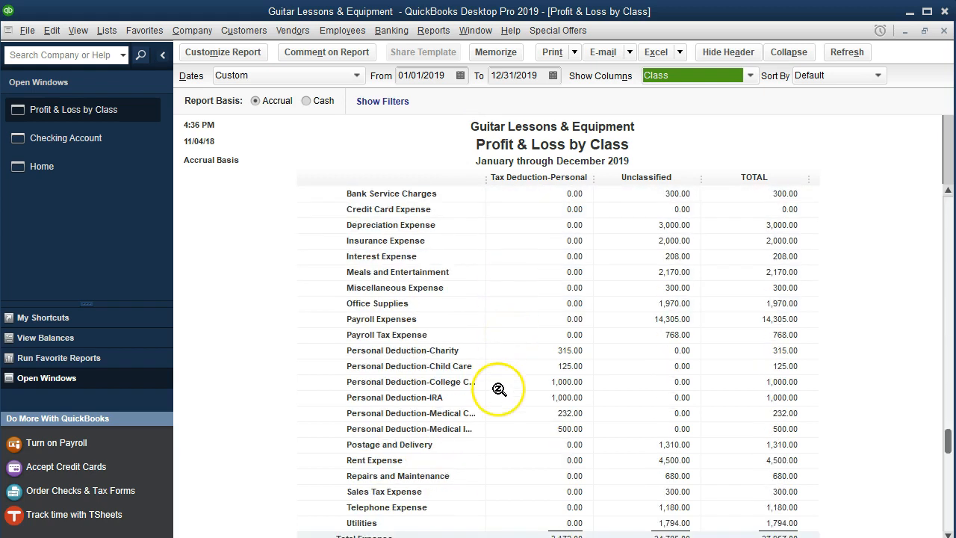
left_click(467, 397)
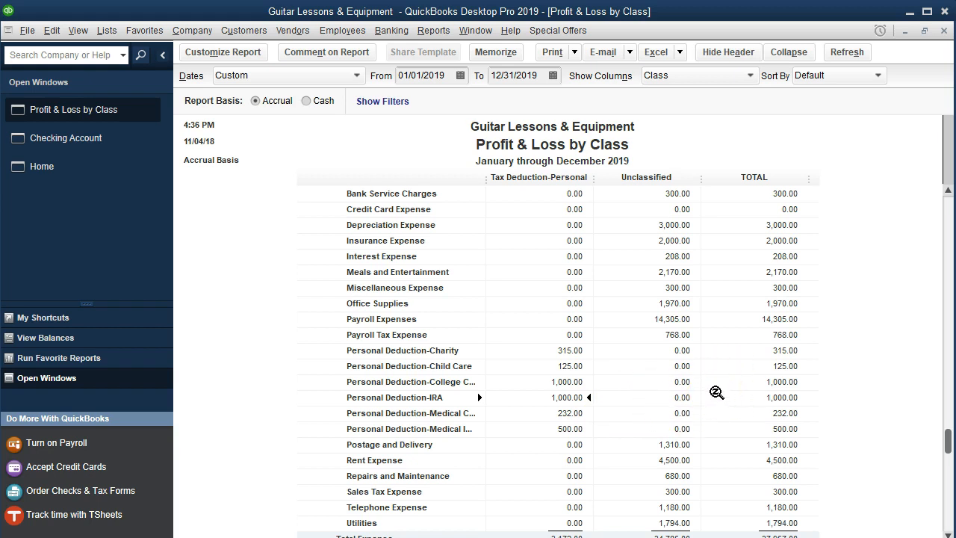
scroll(716, 394, "down", 2)
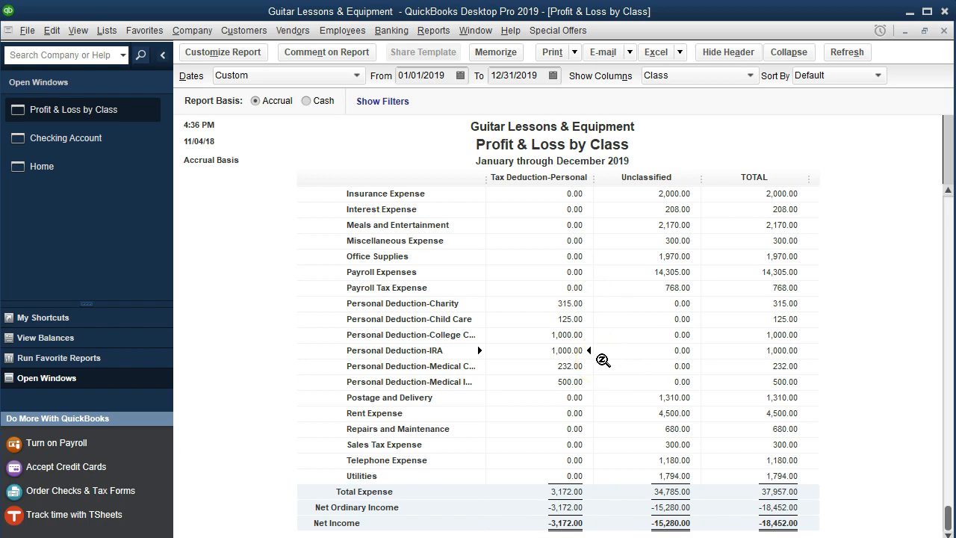
double_click(565, 351)
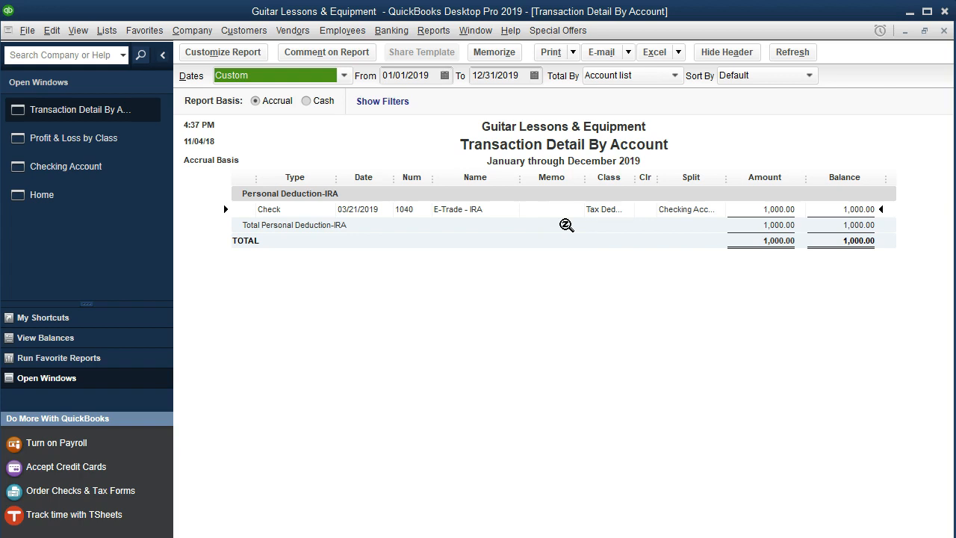
Step: Switch to the Bank Stmt March PDF in Acrobat Reader and highlight the 3/21 check 1040 row for E-Trade - IRA
left_click(591, 466)
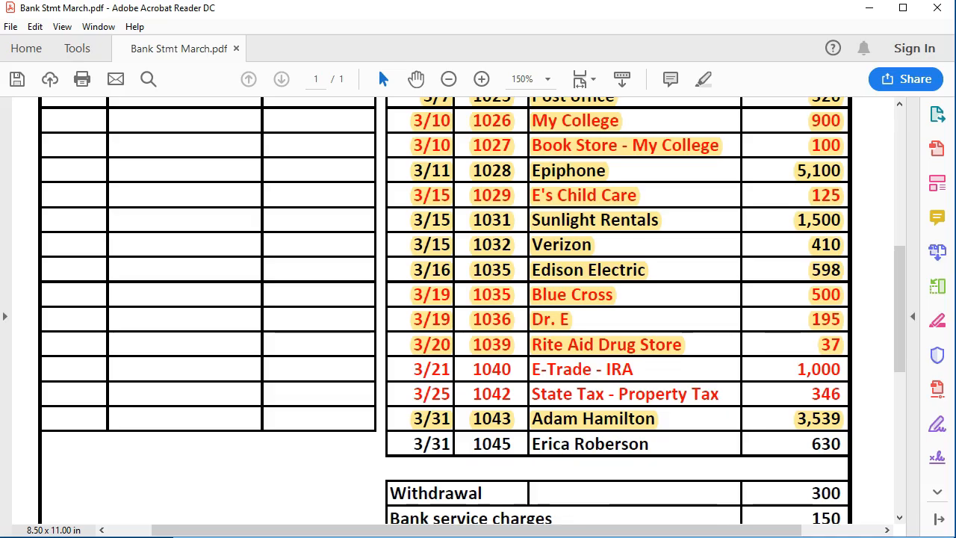
left_click_drag(406, 367, 822, 374)
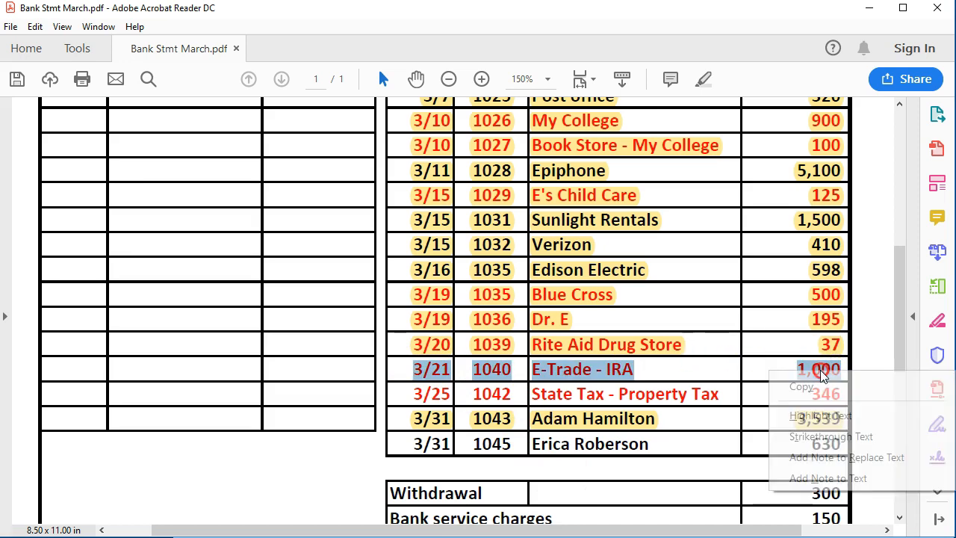
left_click(825, 416)
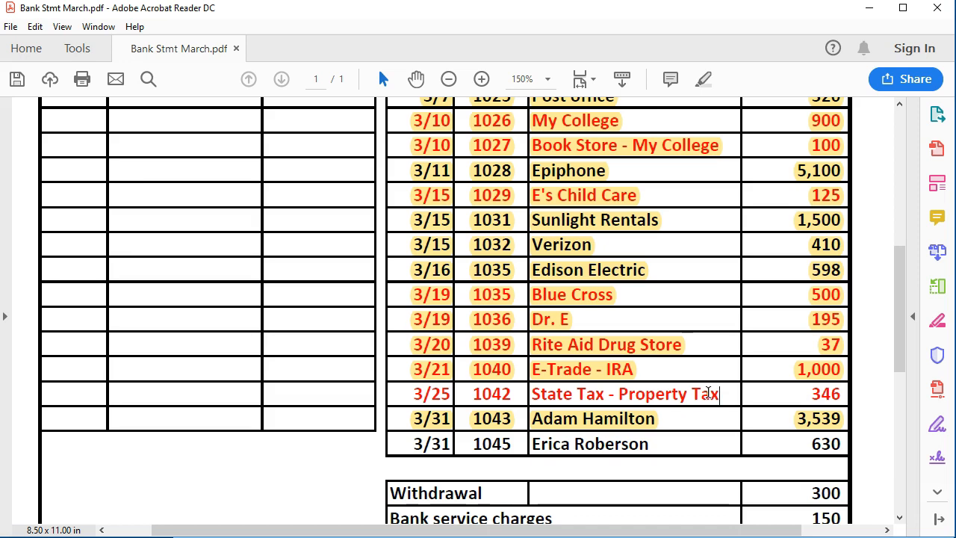
left_click(640, 446)
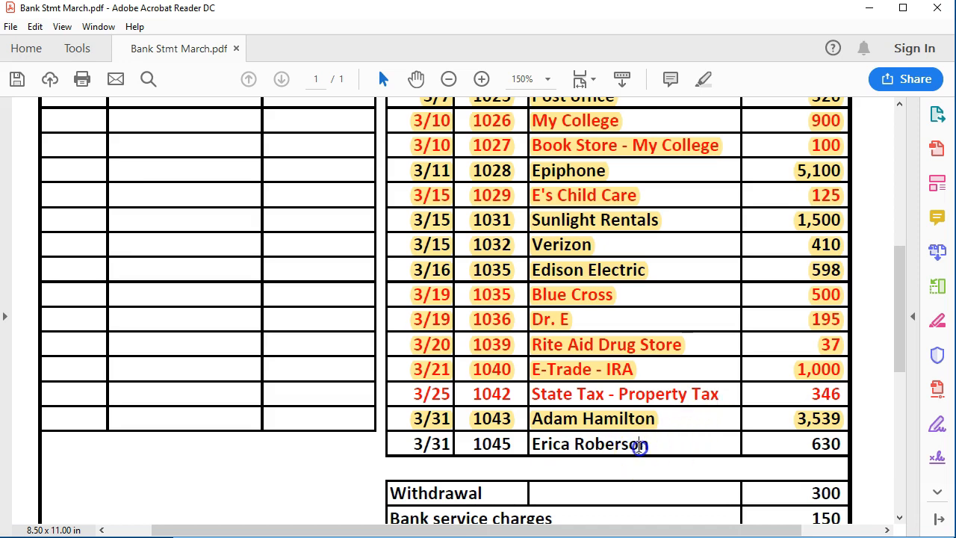